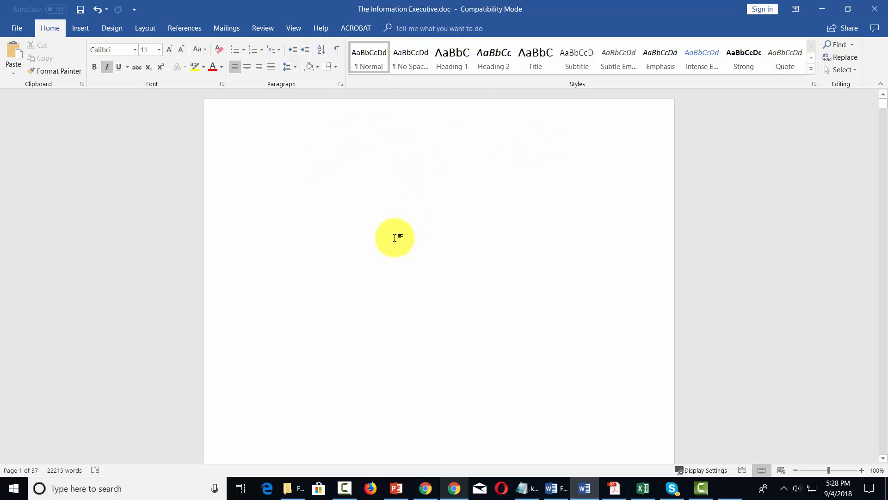
Restore the deleted line "The Information Executive" on the first page and apply the Title style to it
left_click(302, 166)
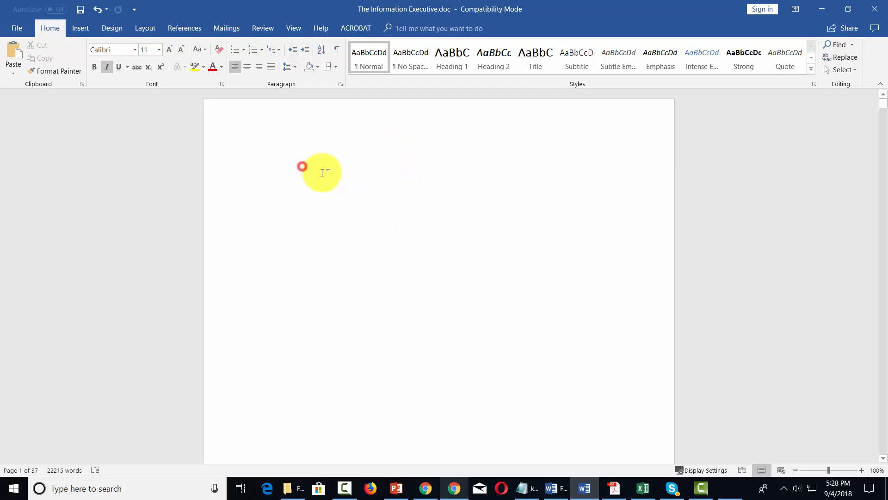
left_click(283, 168)
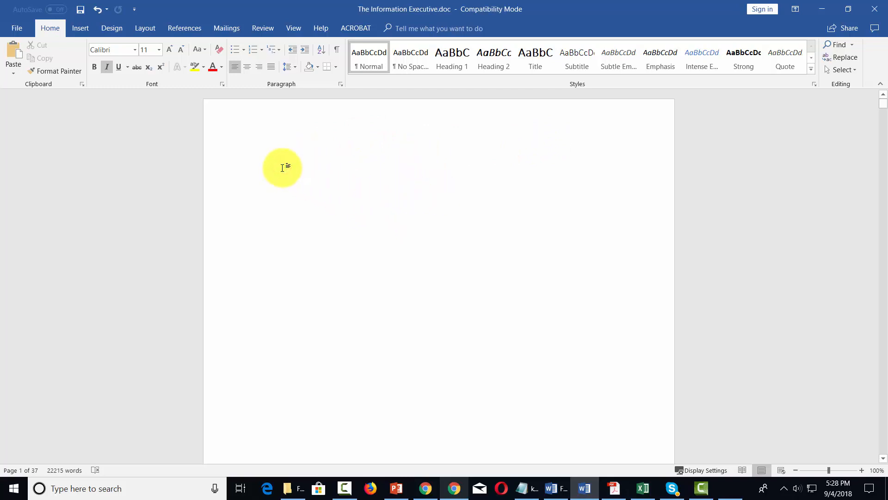
key("ctrl+z")
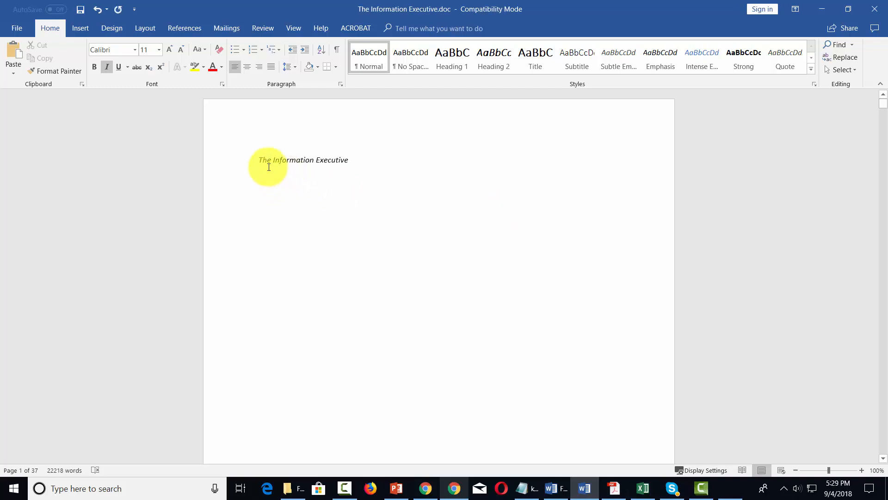
left_click_drag(254, 159, 350, 159)
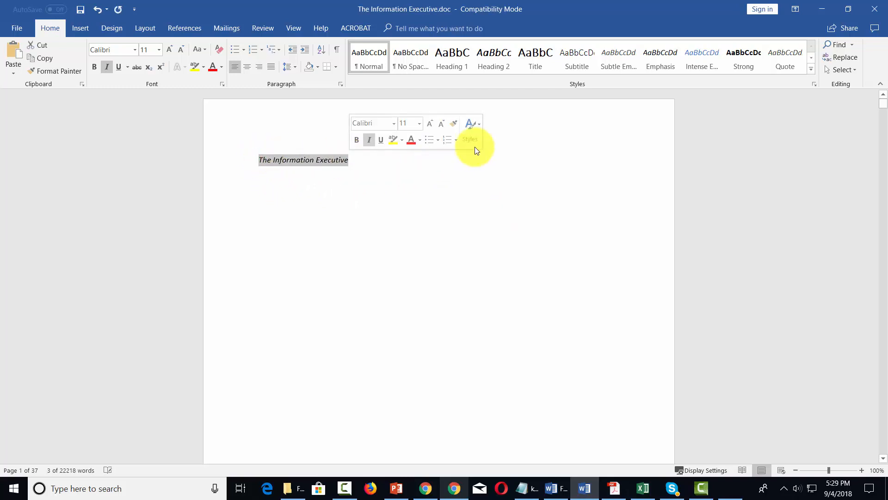
left_click(538, 51)
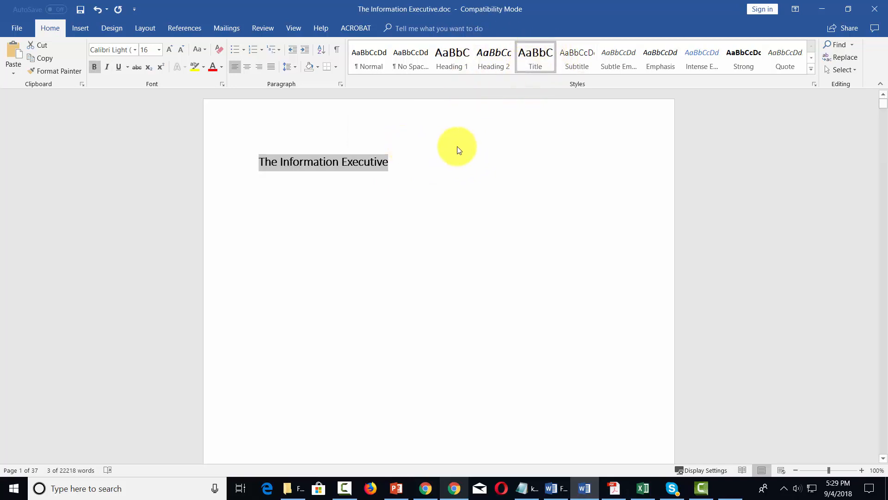
left_click(272, 174)
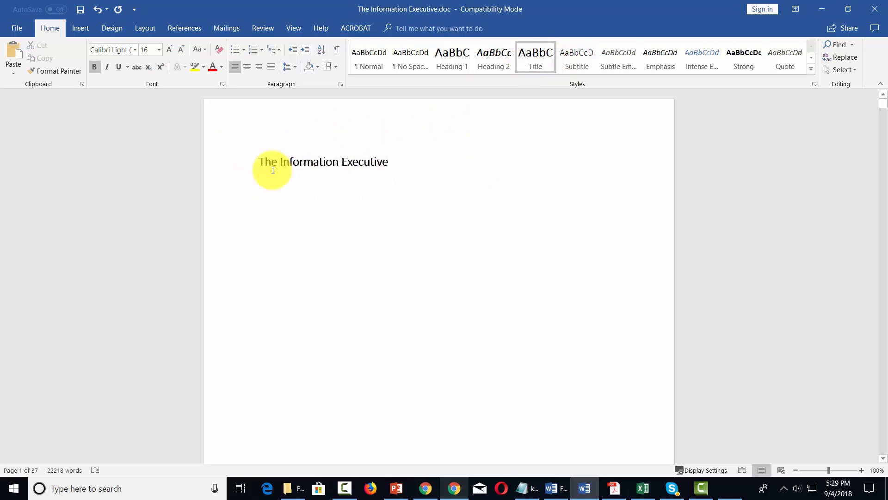
scroll(273, 169, "down", 6)
left_click(329, 327)
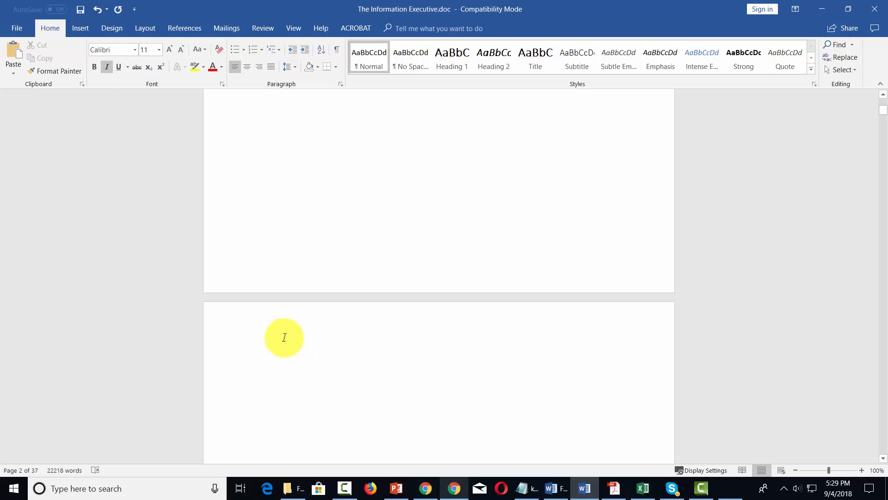
left_click(181, 29)
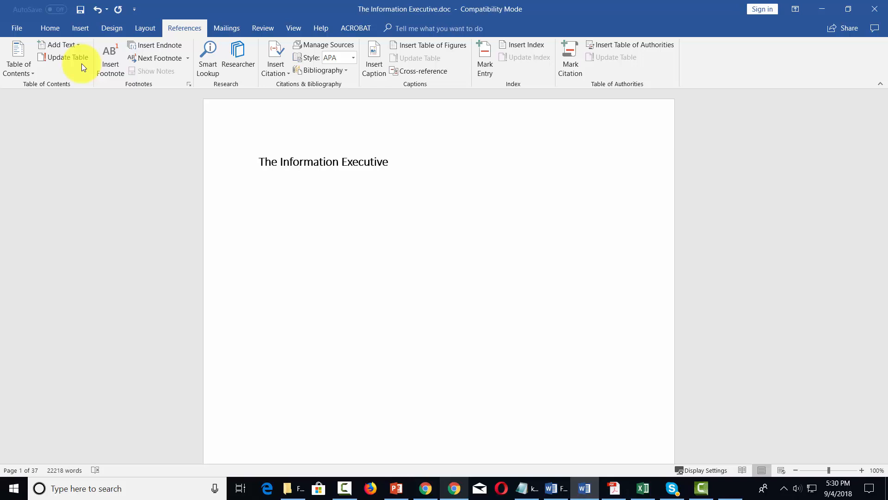
left_click(54, 28)
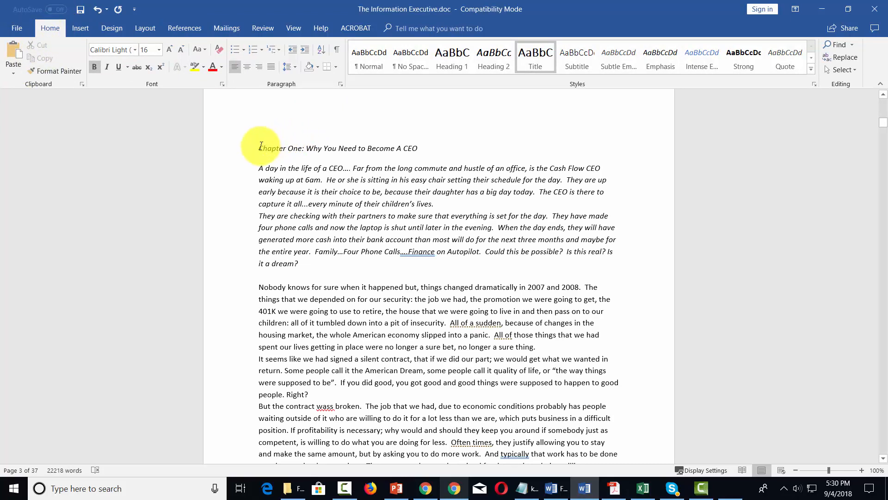
Apply the Heading 1 style to the Chapter One and Chapter Two title lines
left_click_drag(258, 148, 418, 148)
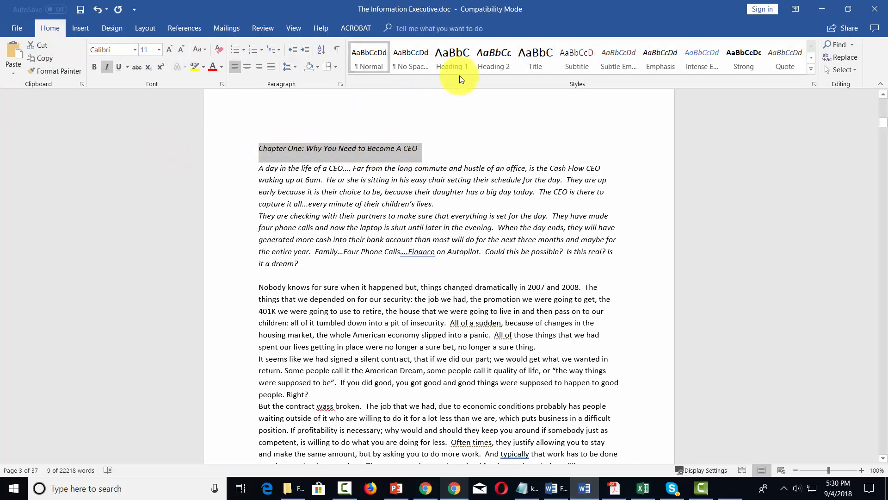
left_click(449, 55)
left_click(449, 54)
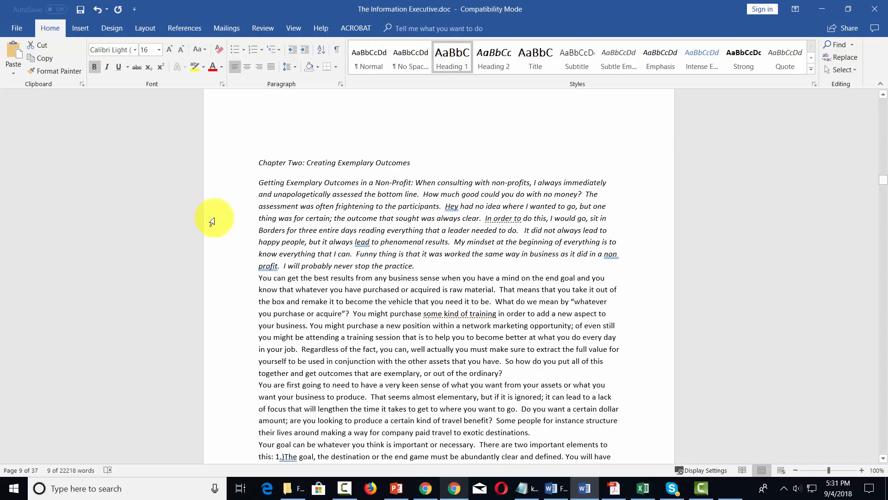
left_click(248, 165)
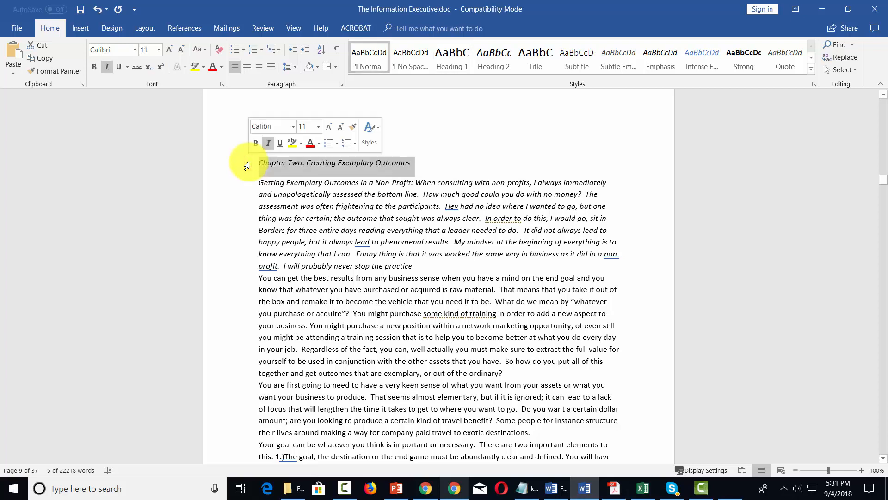
left_click(470, 60)
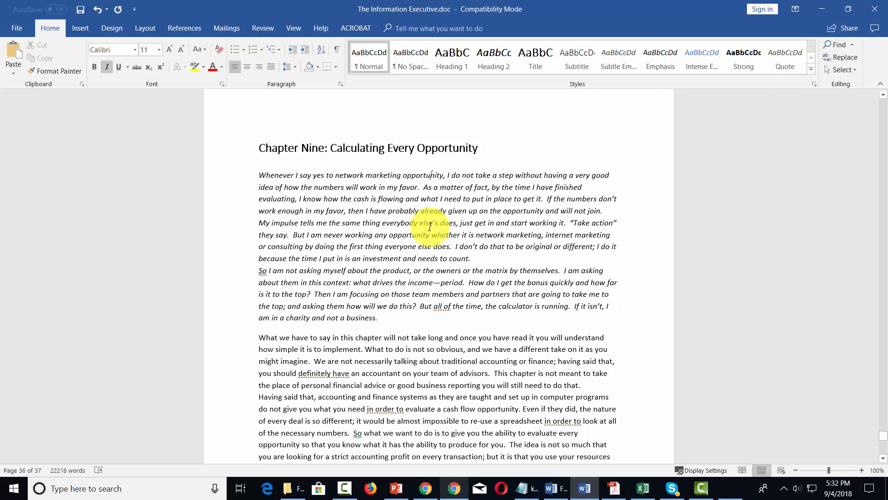
Insert an Automatic Table 1 table of contents on the blank second page
key("ctrl+Home")
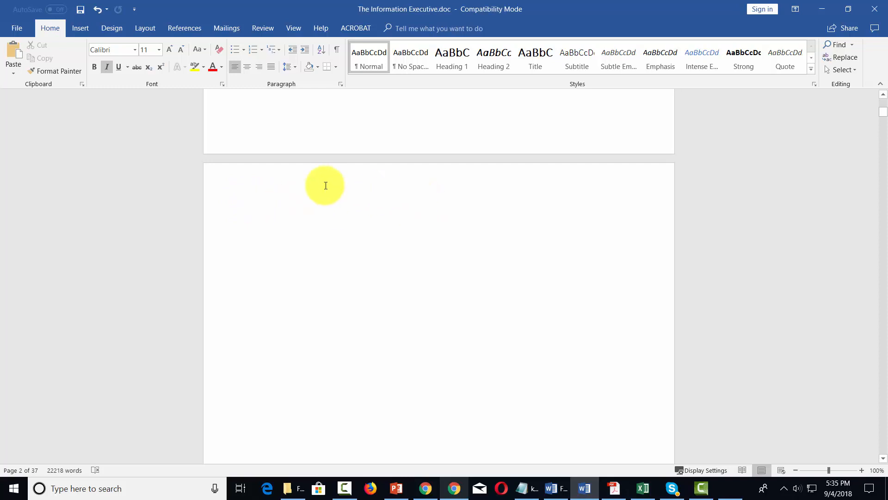
left_click(283, 204)
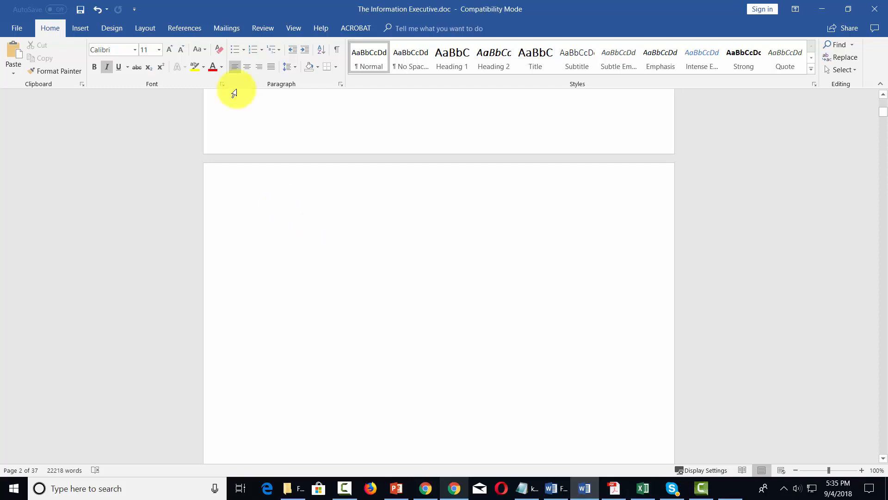
left_click(192, 29)
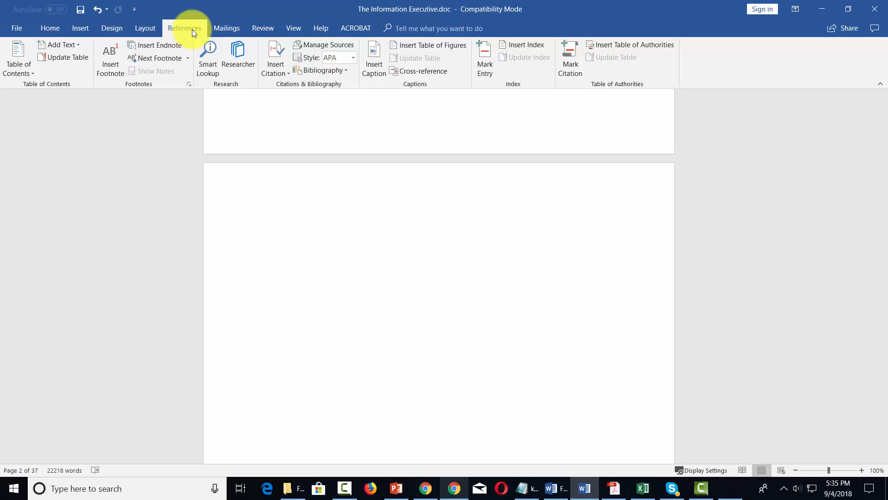
left_click(32, 71)
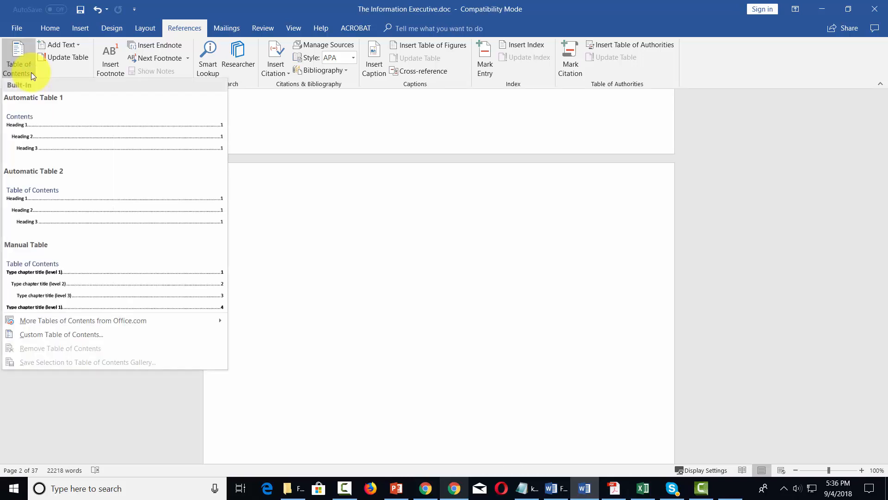
left_click(40, 97)
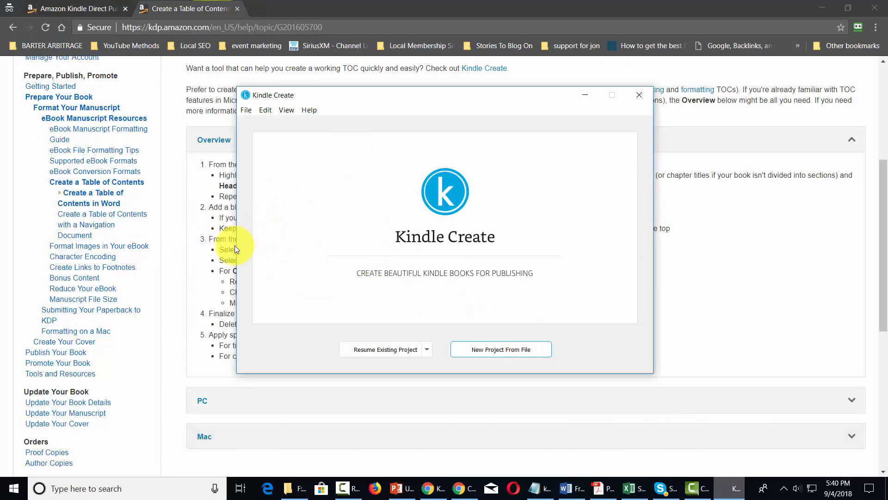
In Kindle Create, start a new Novels, Essays, Poetry, Narrative Non-fiction project from The Information Executive.doc and begin automatic chapter title detection
left_click(471, 351)
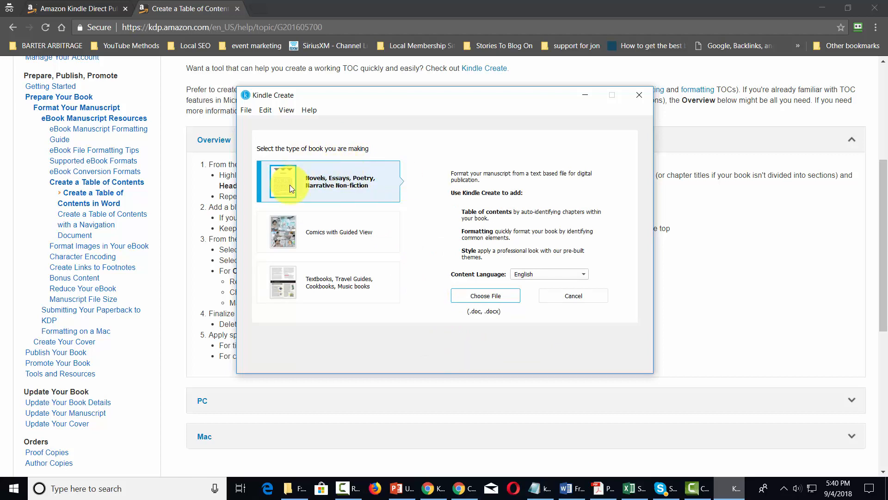
left_click(474, 299)
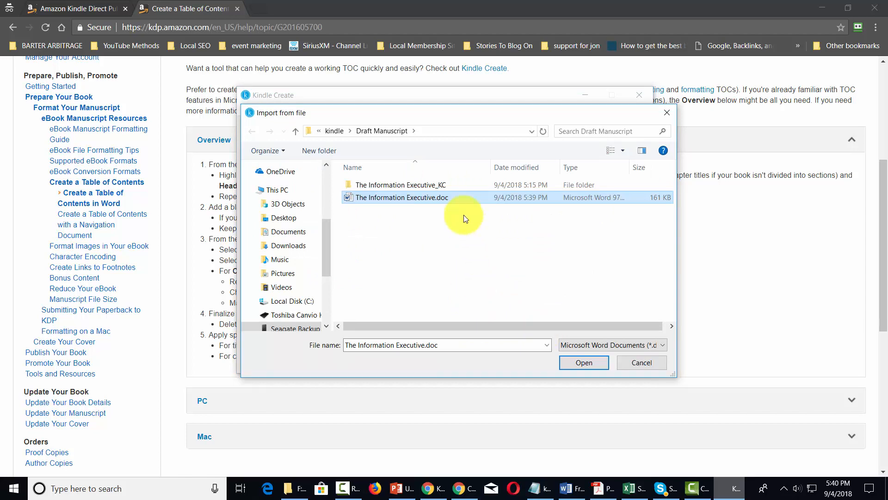
left_click(573, 361)
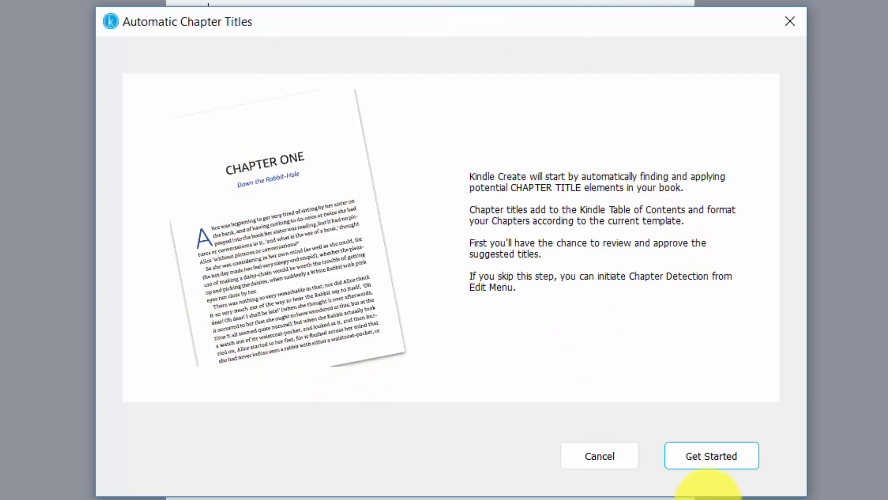
left_click(711, 458)
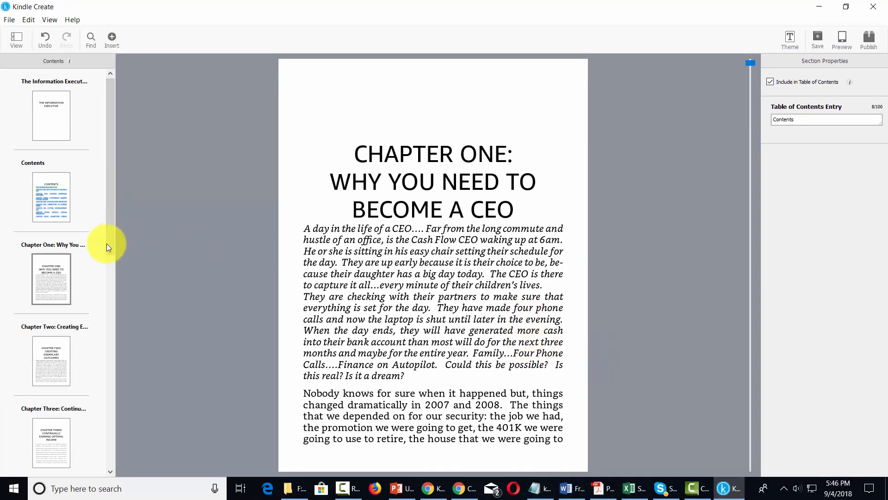
Review the imported book's section list and examine the chapter links on the Contents page
scroll(55, 251, "down", 10)
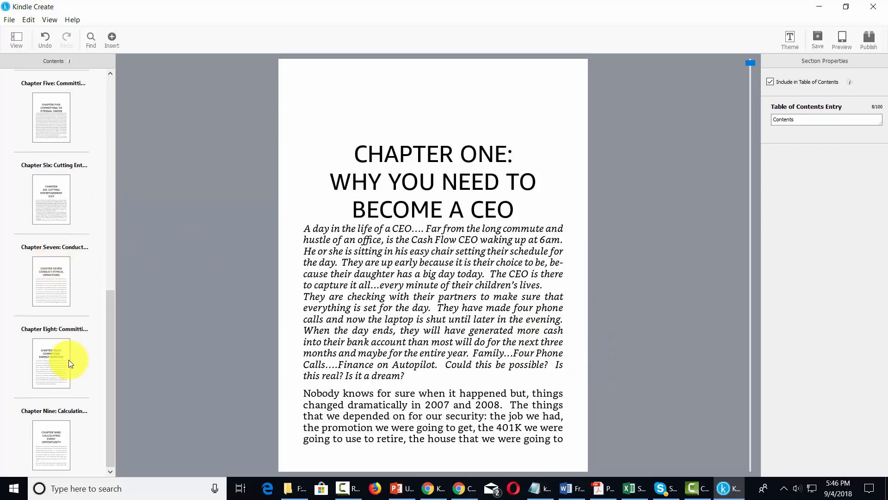
scroll(76, 401, "up", 10)
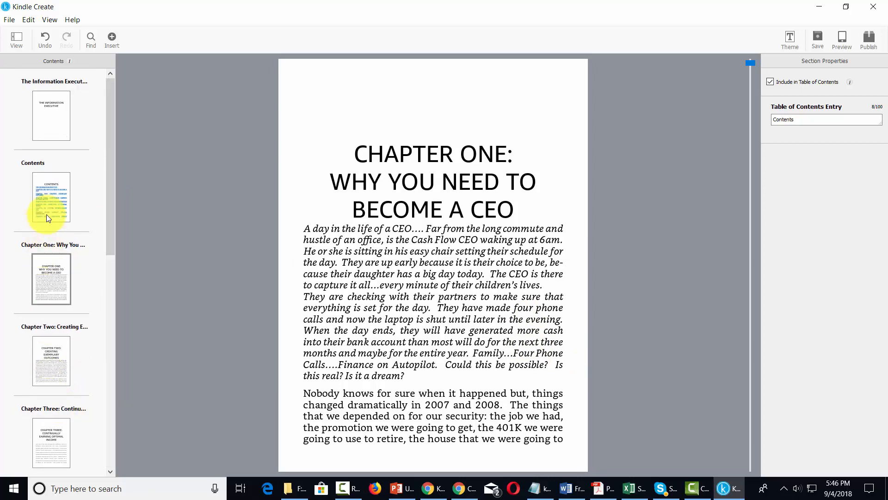
left_click(53, 187)
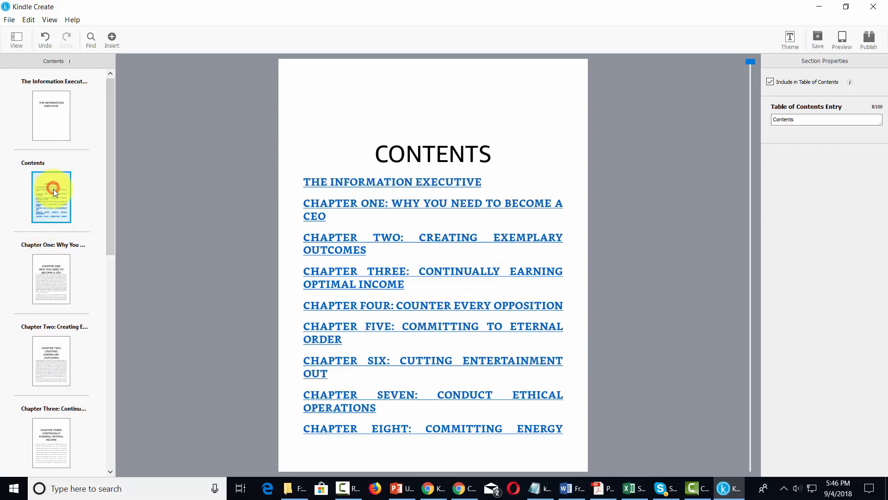
left_click(460, 249)
scroll(460, 249, "down", 6)
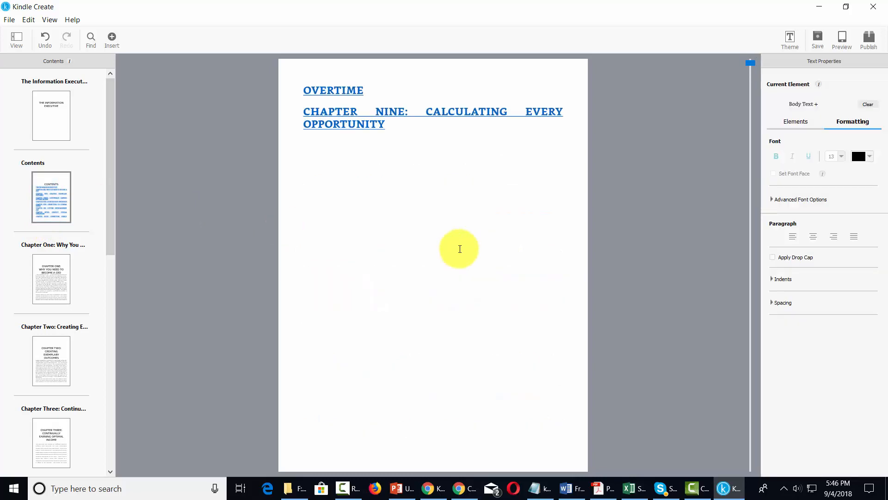
scroll(456, 244, "up", 6)
scroll(431, 264, "down", 6)
scroll(412, 279, "up", 6)
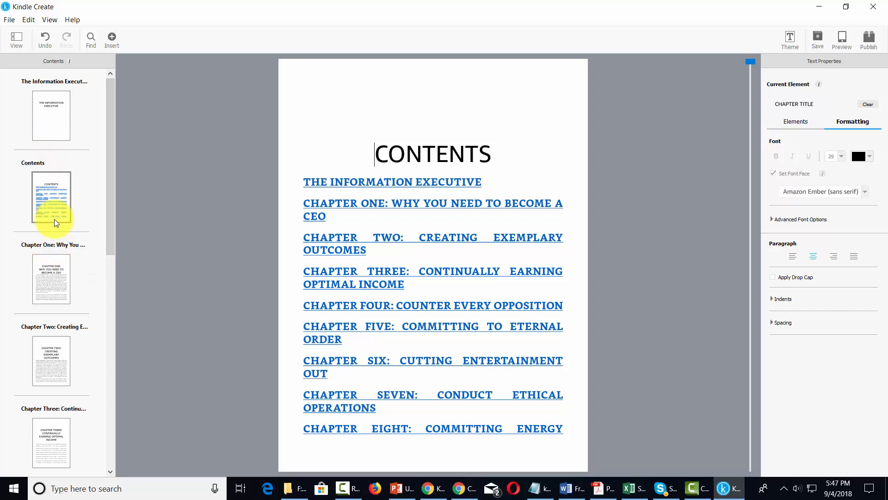
Save the project as The Information Executive_KC1.kcb in the Draft Manuscript folder
left_click(822, 37)
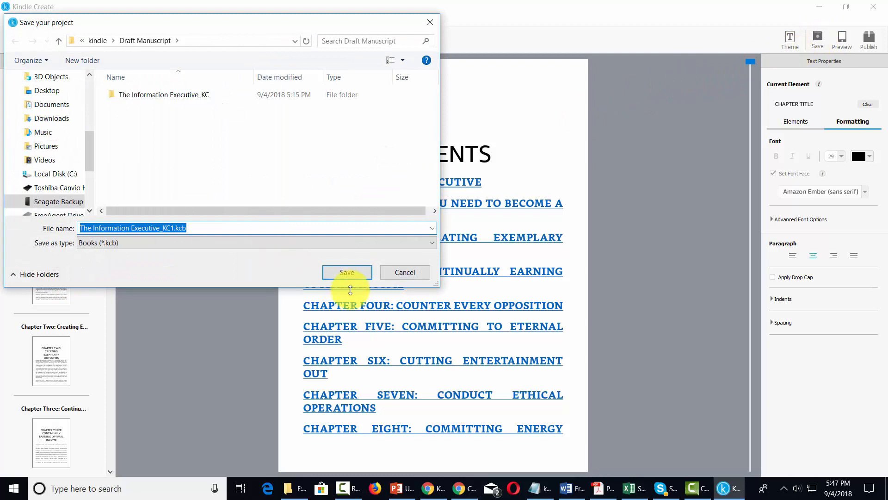
left_click(356, 276)
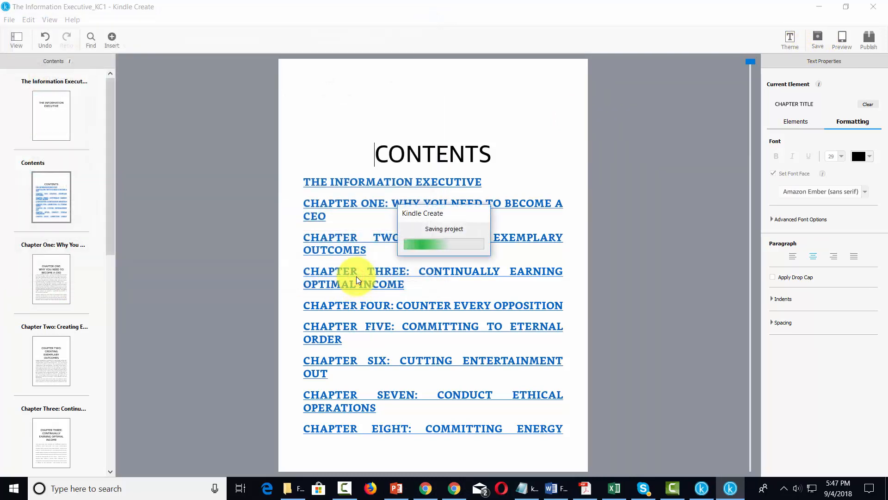